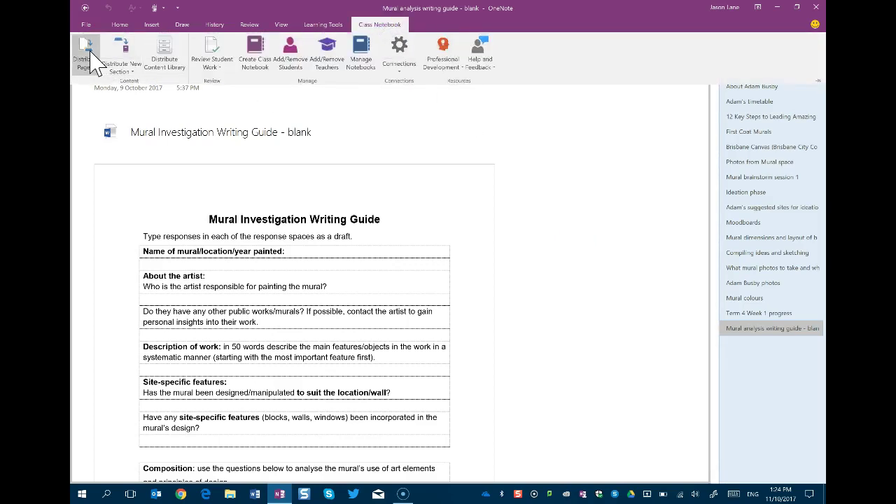
Distribute the "Mural analysis writing guide - blank" page to every student's Mural project section.
click(578, 241)
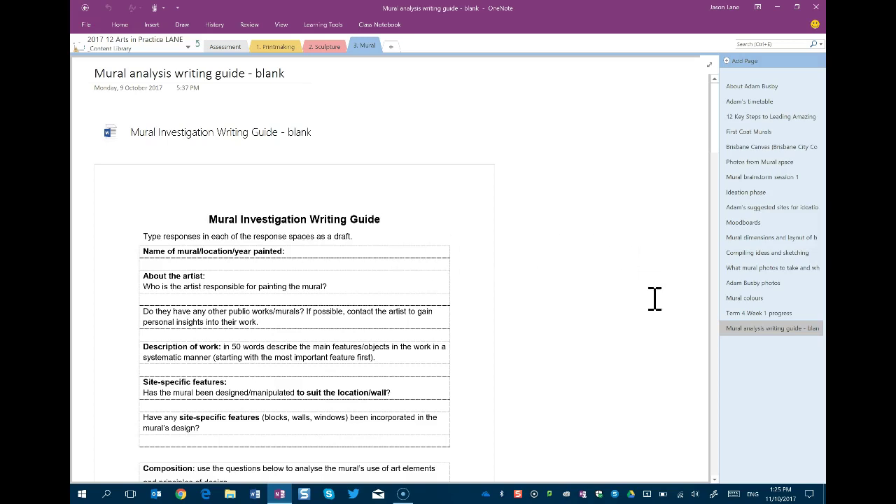
click(757, 335)
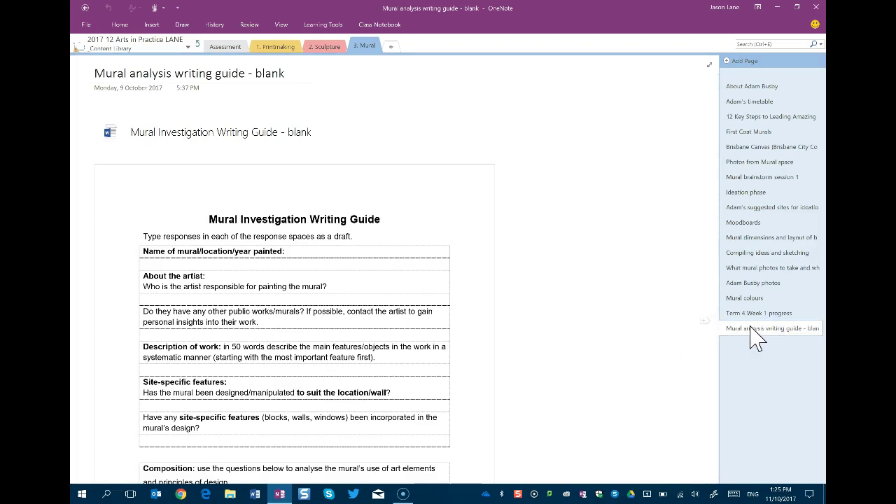
right_click(755, 336)
mouse_move(708, 322)
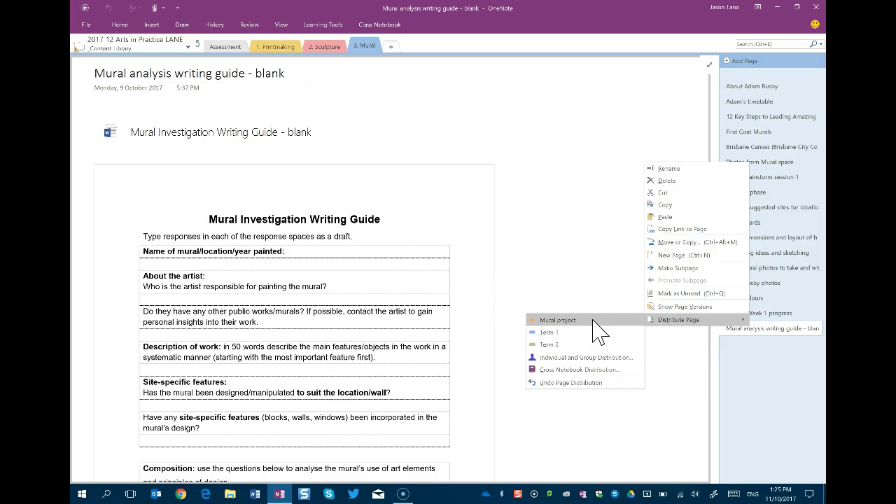
Check for the distributed mural analysis writing guide page in the Mural project sections of three different students.
click(198, 43)
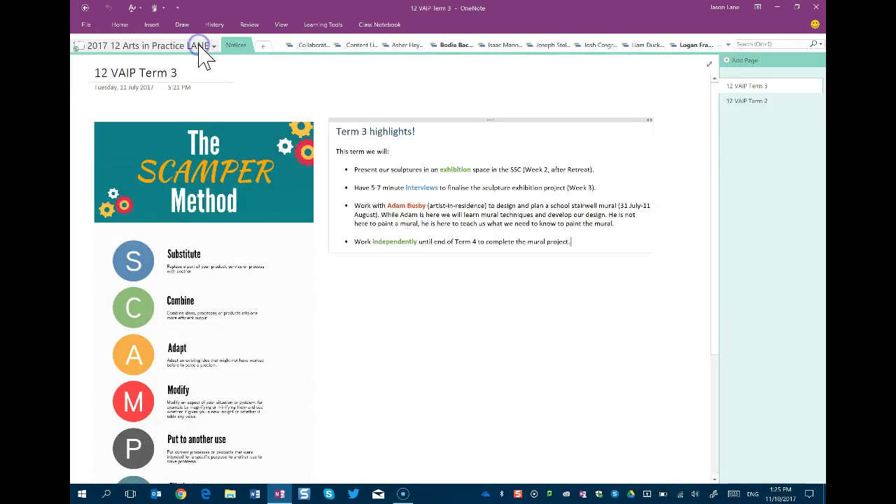
click(403, 46)
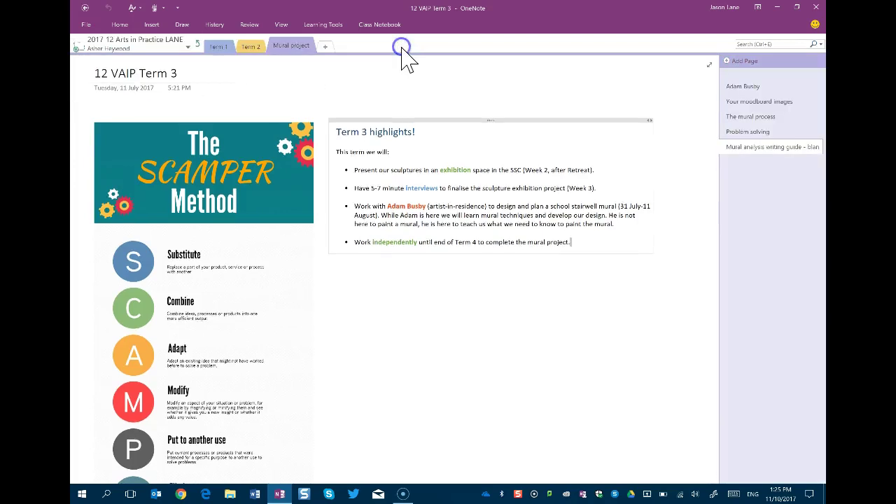
click(294, 46)
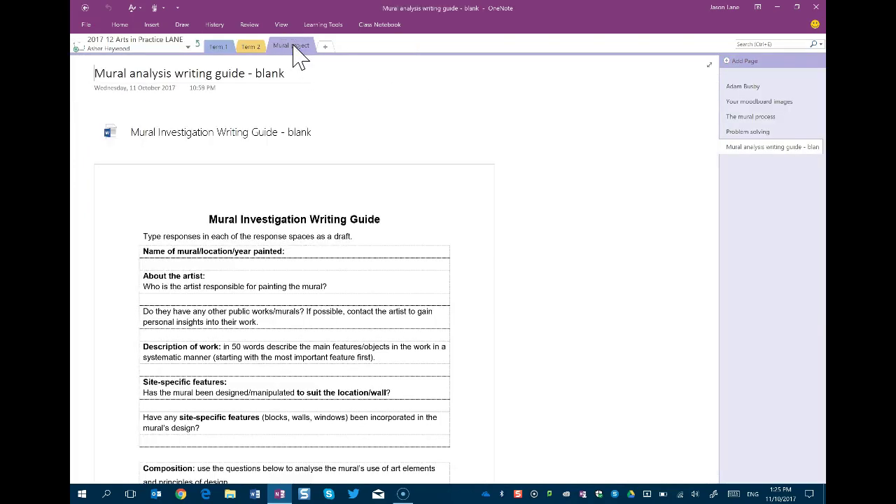
click(751, 146)
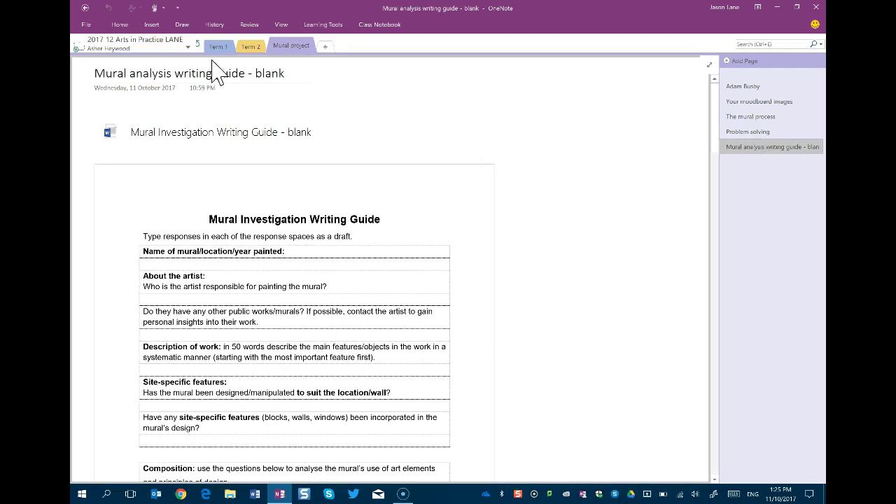
click(198, 44)
click(464, 47)
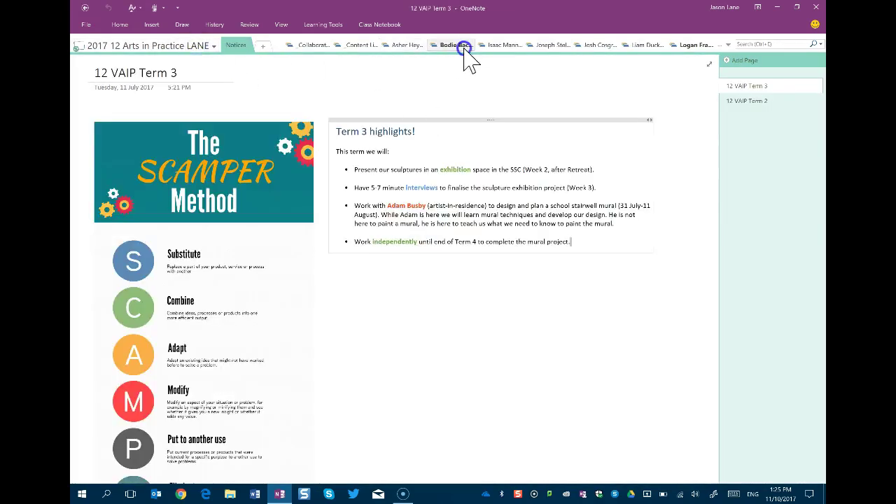
click(779, 161)
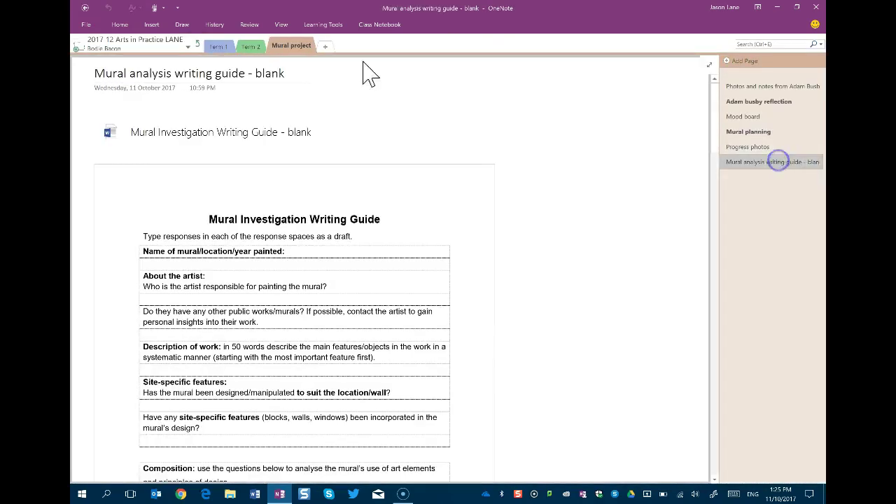
click(199, 45)
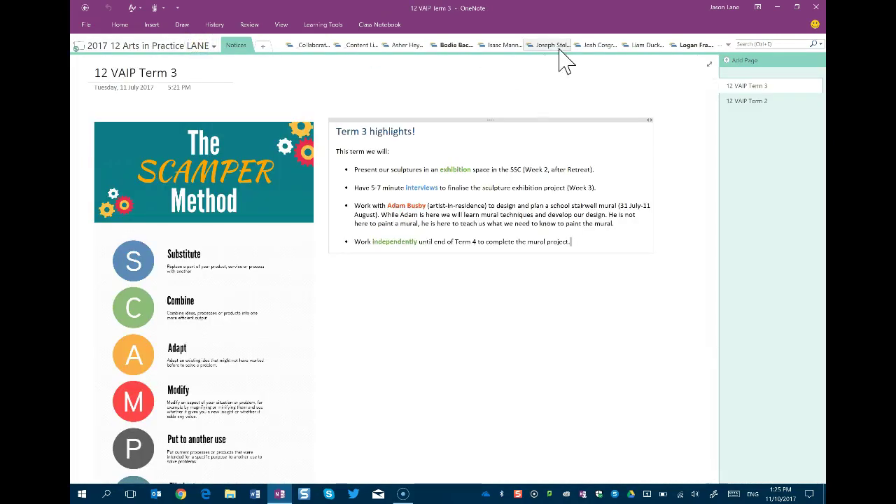
click(555, 46)
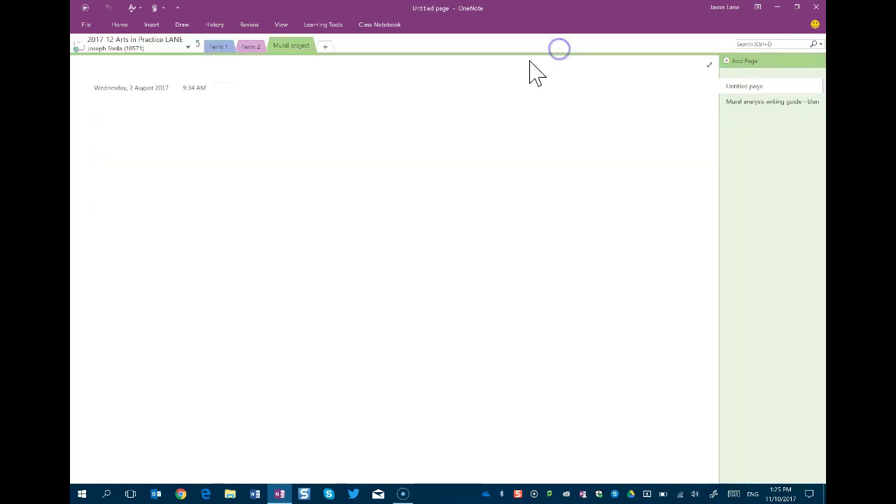
click(750, 102)
Return to the writing guide page in the Content Library's 3. Mural section and open its Individual and Group Distribution options.
click(199, 45)
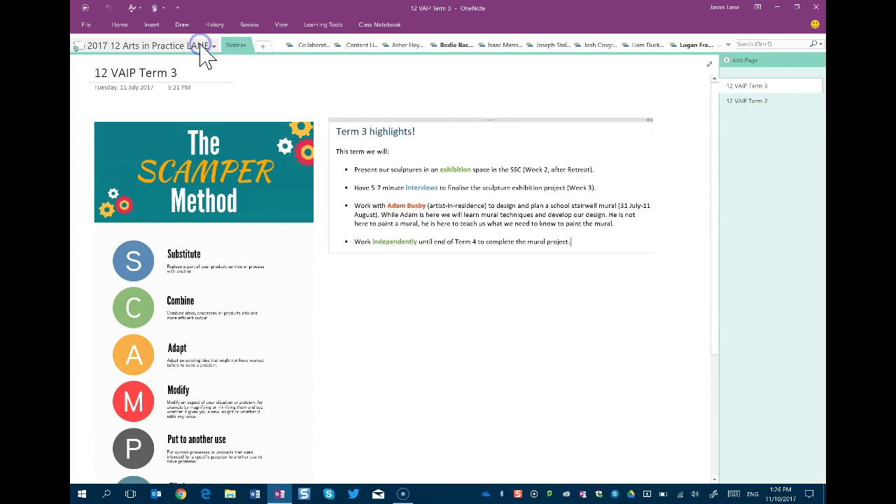
click(365, 47)
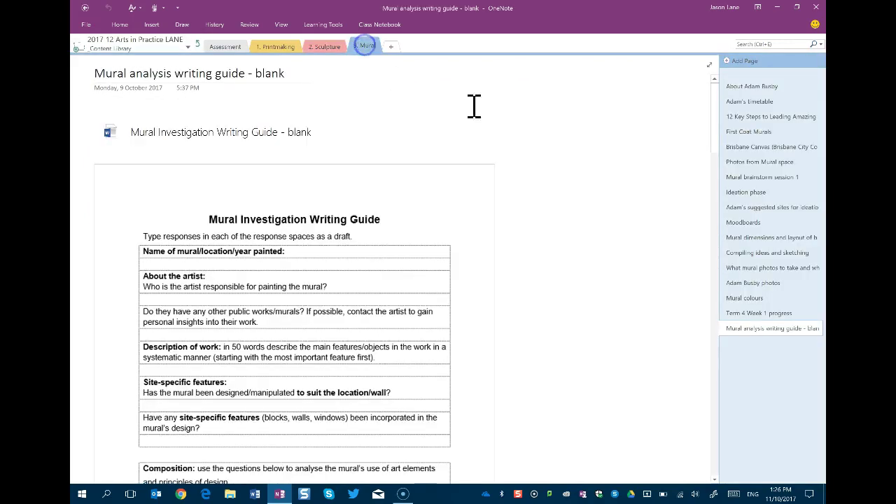
right_click(745, 328)
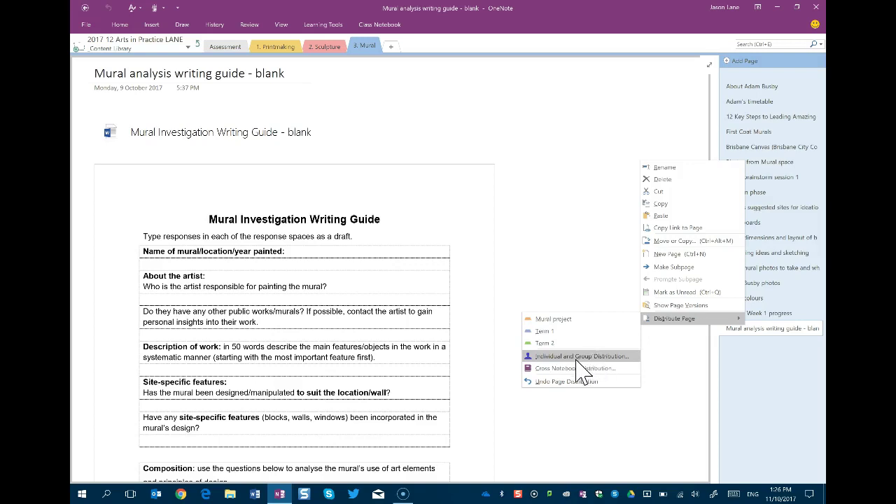
click(586, 357)
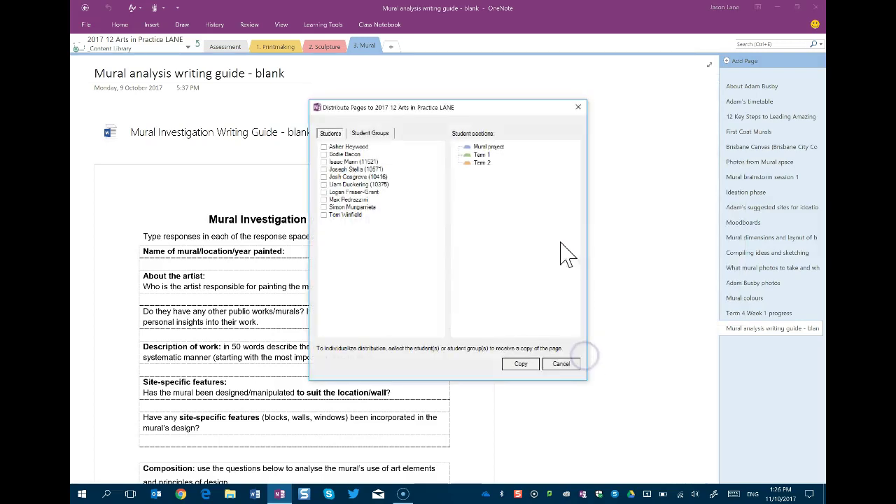
Mark the first three students in the list as recipients of the page, and clear those selections.
click(323, 147)
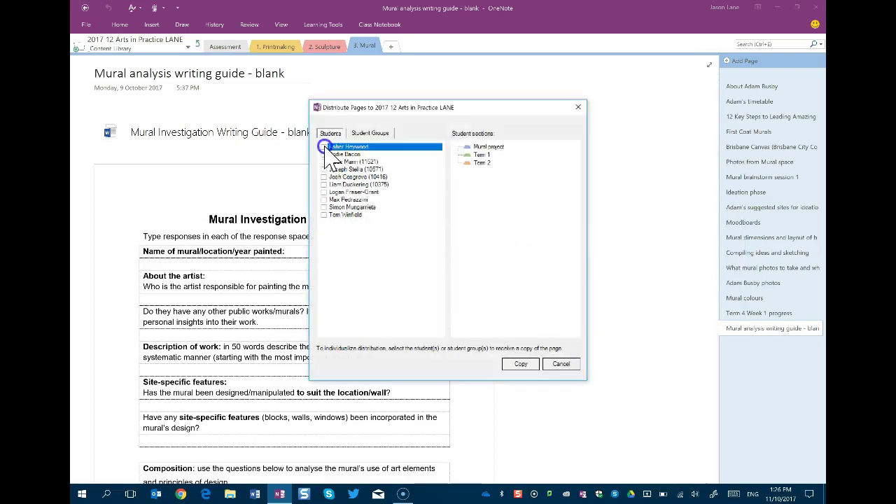
click(324, 154)
click(323, 162)
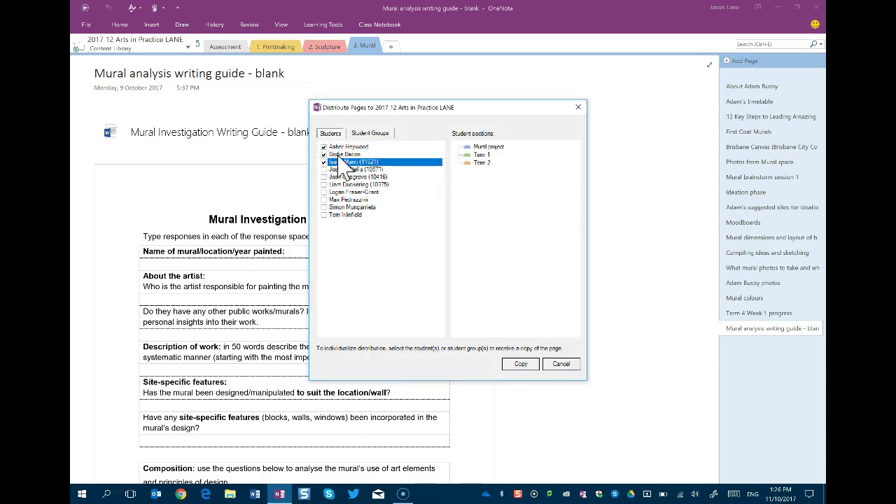
click(324, 147)
click(323, 154)
click(324, 162)
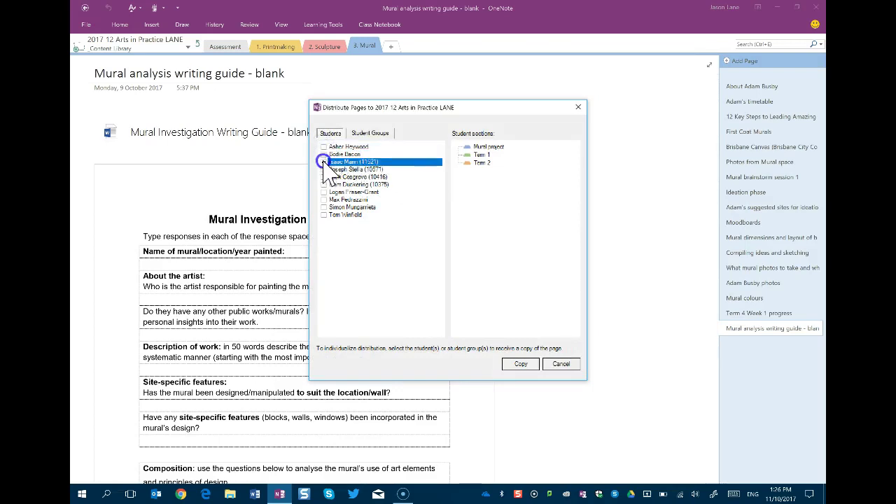
Create a student group named "Learning Support" containing the first three students in the list.
click(371, 133)
click(376, 329)
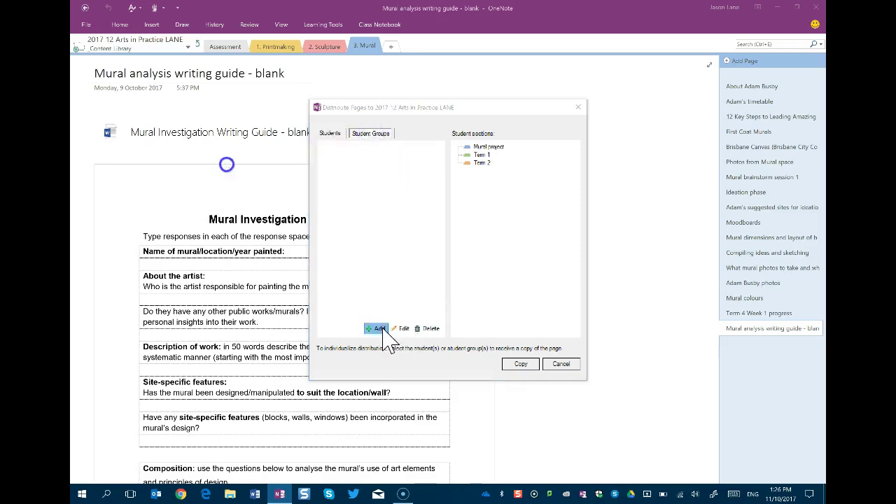
text(Learning Suppl)
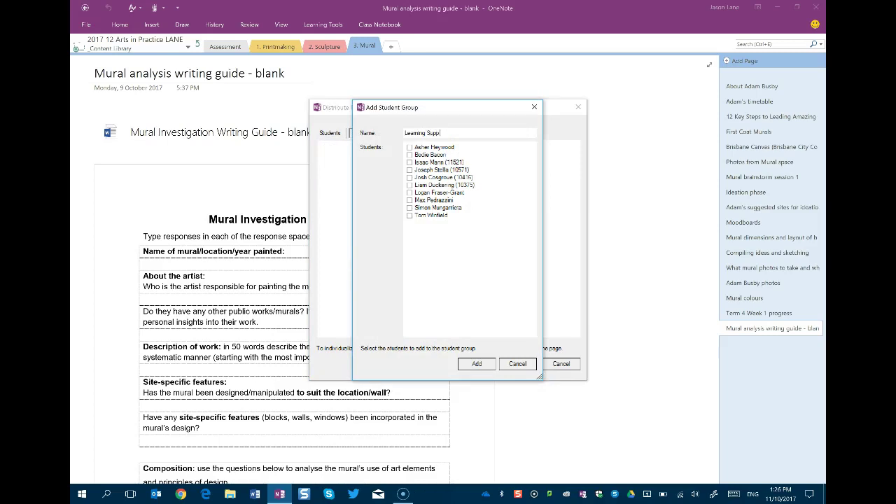
click(409, 147)
click(409, 154)
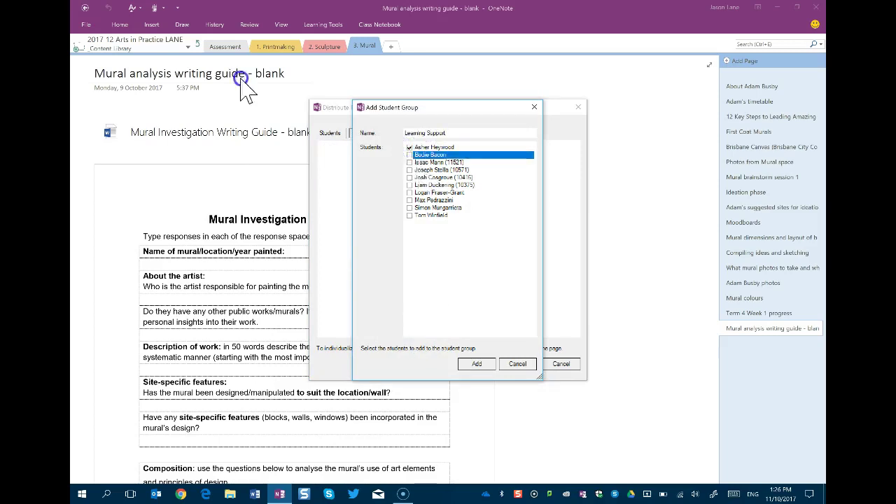
click(409, 162)
click(484, 364)
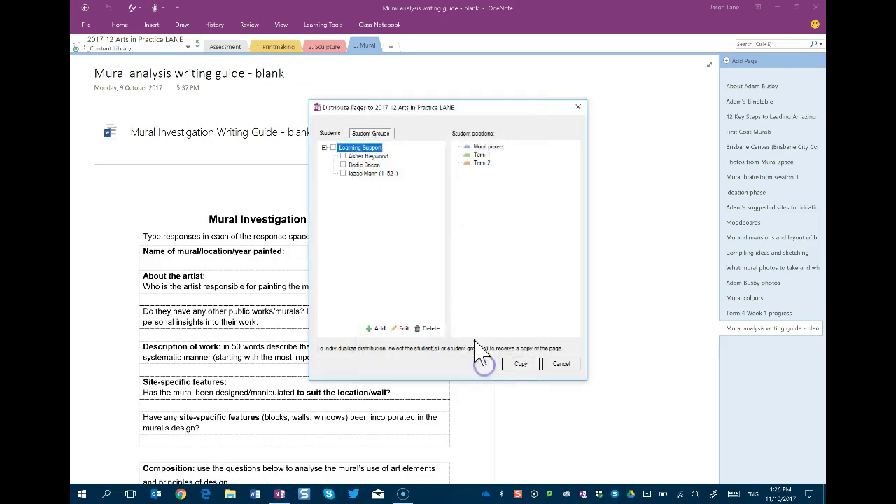
Remove the first student from the Learning Support group, and delete the group.
click(333, 149)
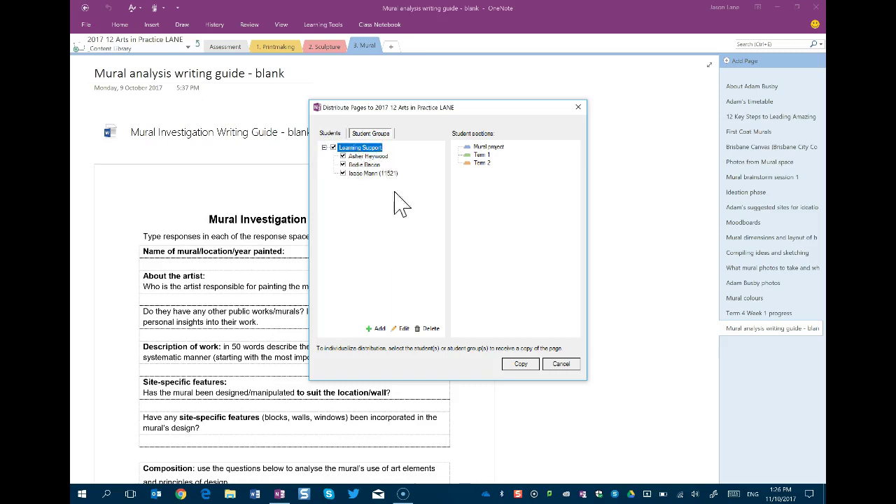
click(401, 328)
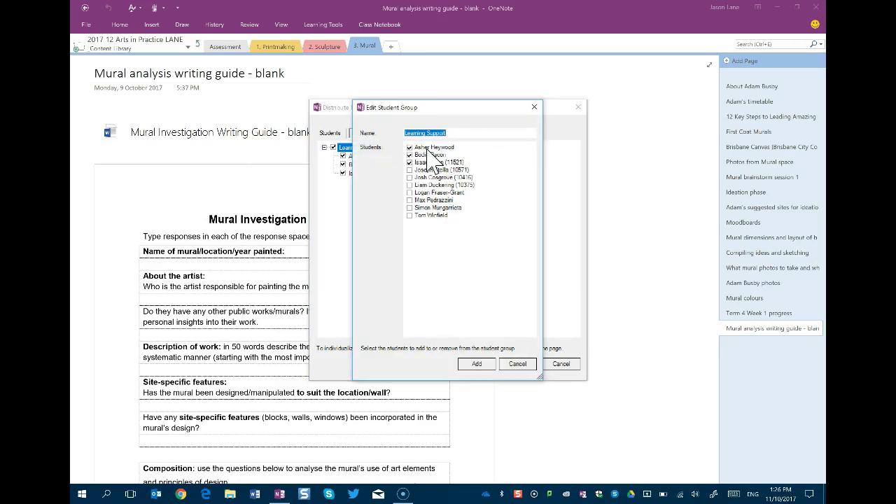
click(411, 148)
click(477, 364)
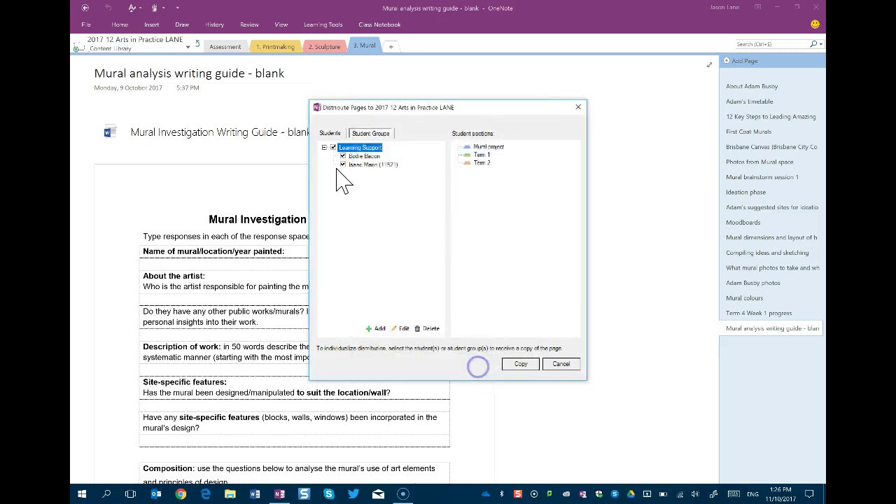
click(425, 328)
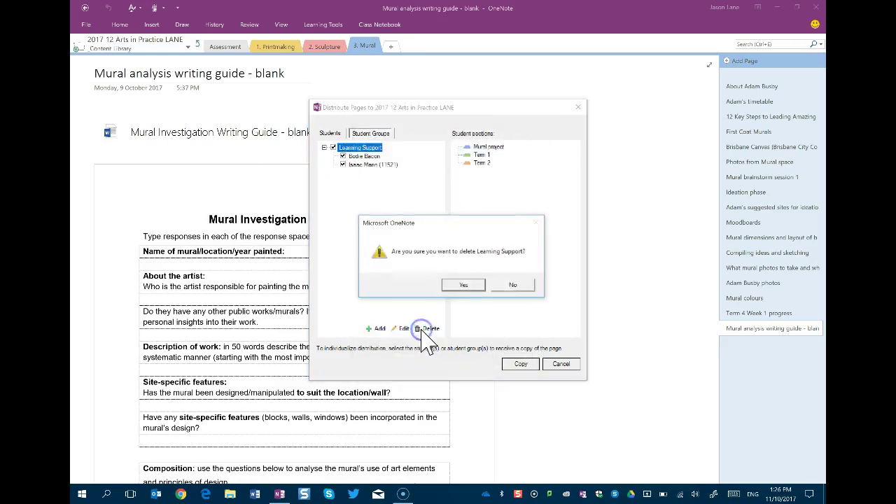
click(463, 284)
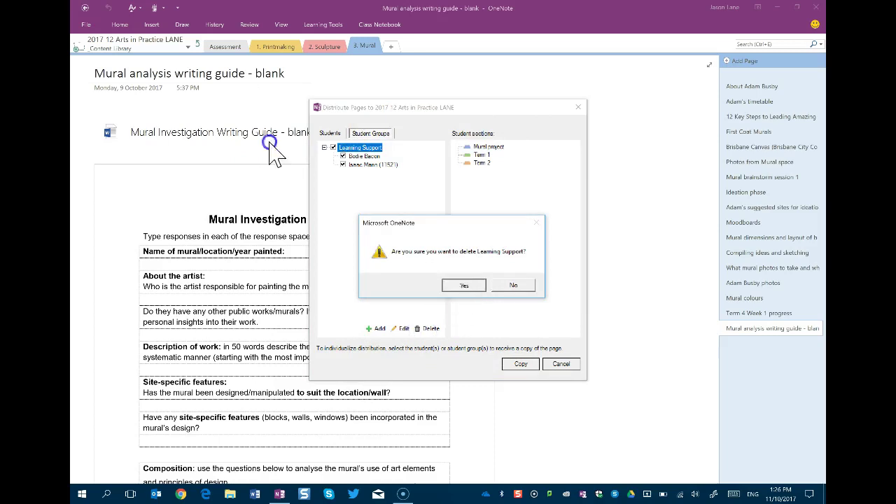
Choose the first two individual students and the Term 2 section as the page's destination, and cancel the distribution.
click(331, 133)
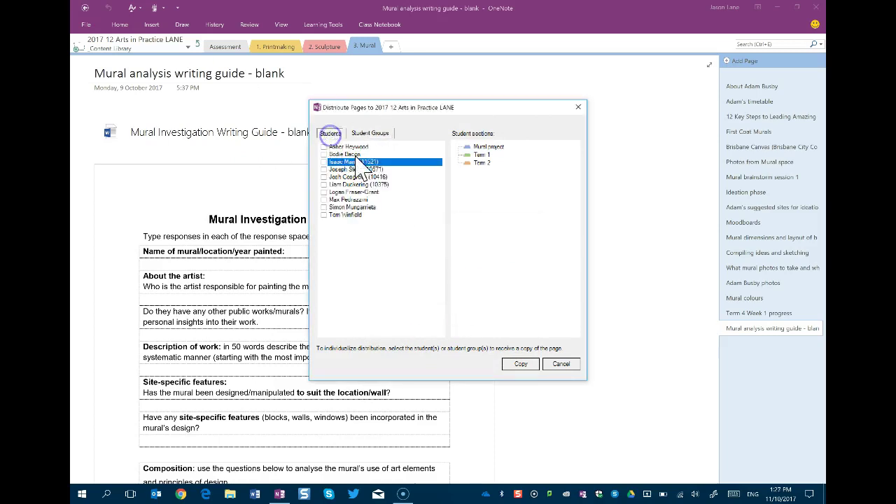
click(323, 147)
click(324, 155)
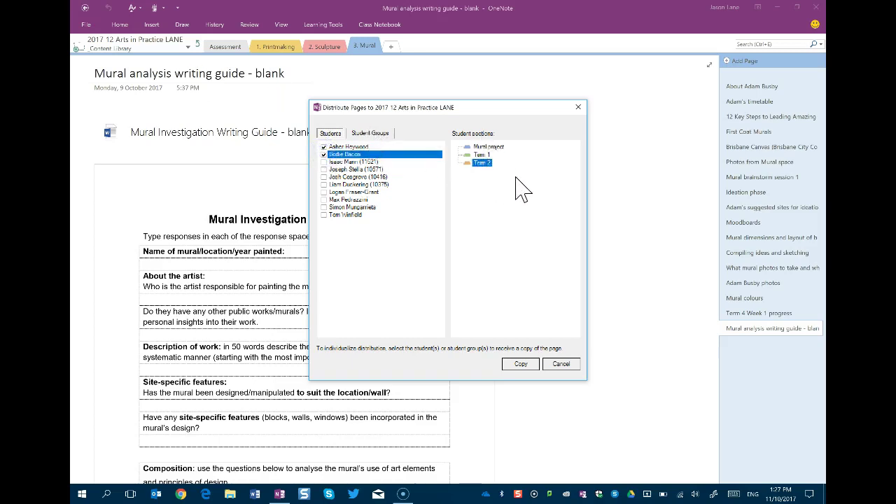
click(521, 365)
click(566, 364)
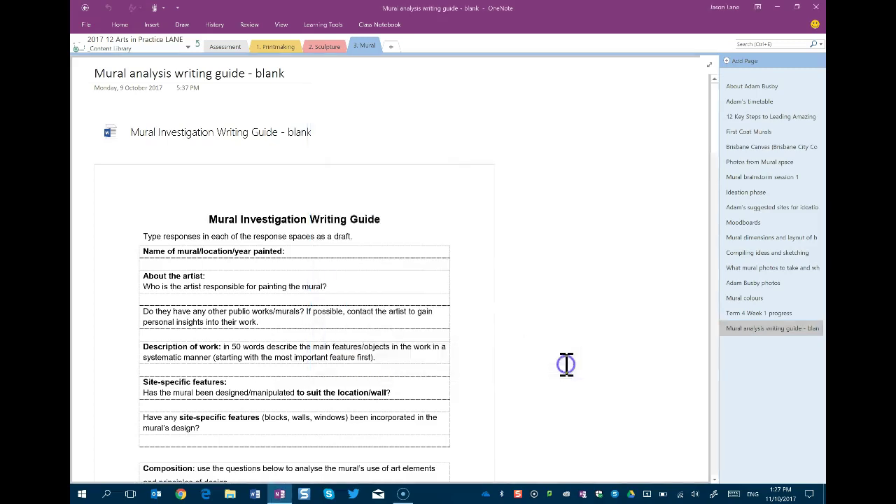
Choose the 2017 12 Visual Art class notebook and its T1 Appraising section for cross notebook distribution of the page, and cancel the distribution.
right_click(737, 332)
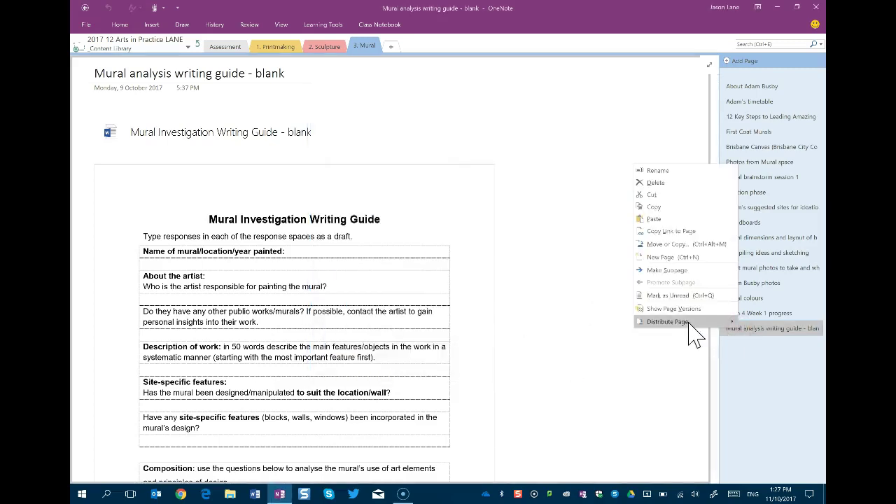
mouse_move(689, 324)
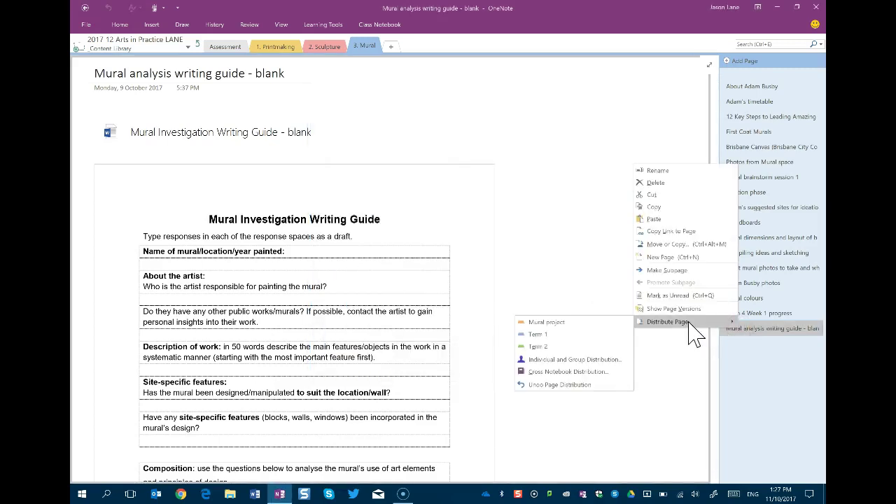
click(560, 372)
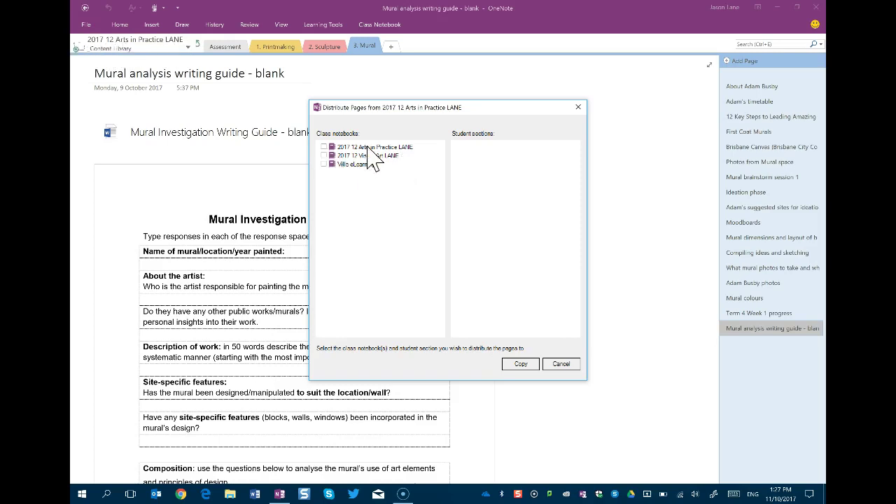
click(324, 155)
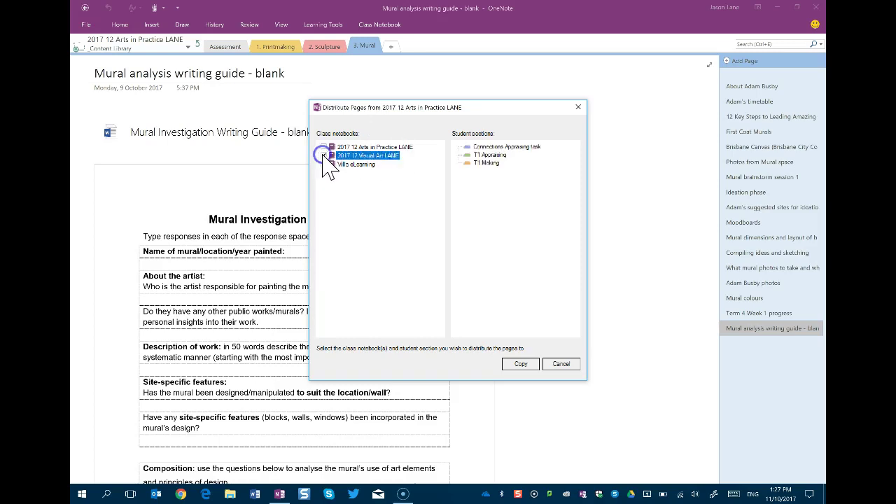
click(494, 155)
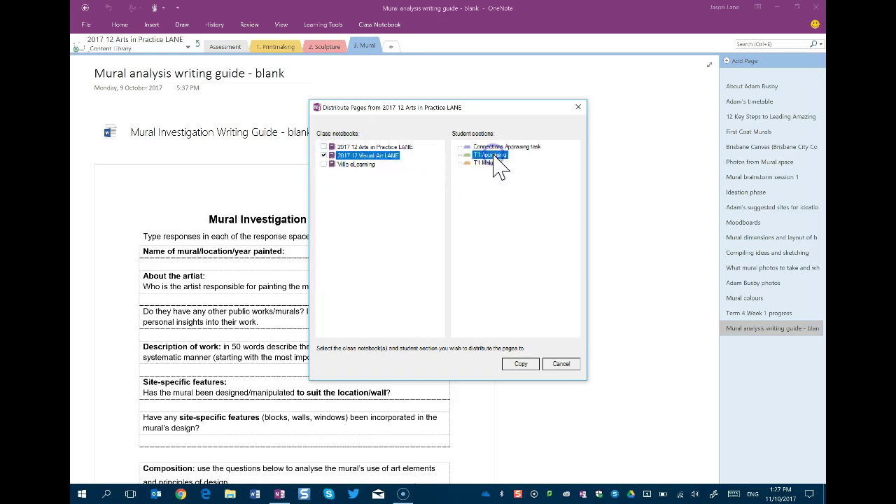
click(561, 365)
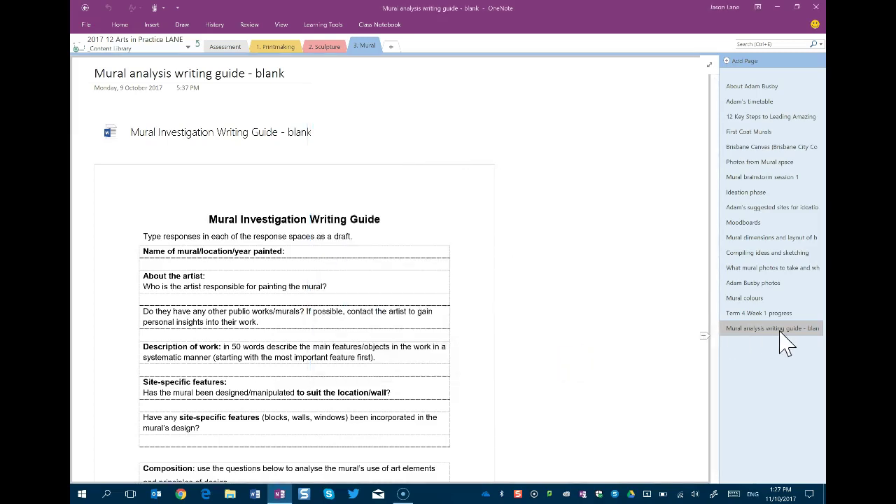
Review the list of open notebooks and the distribution options for the Mural analysis writing guide page.
click(122, 45)
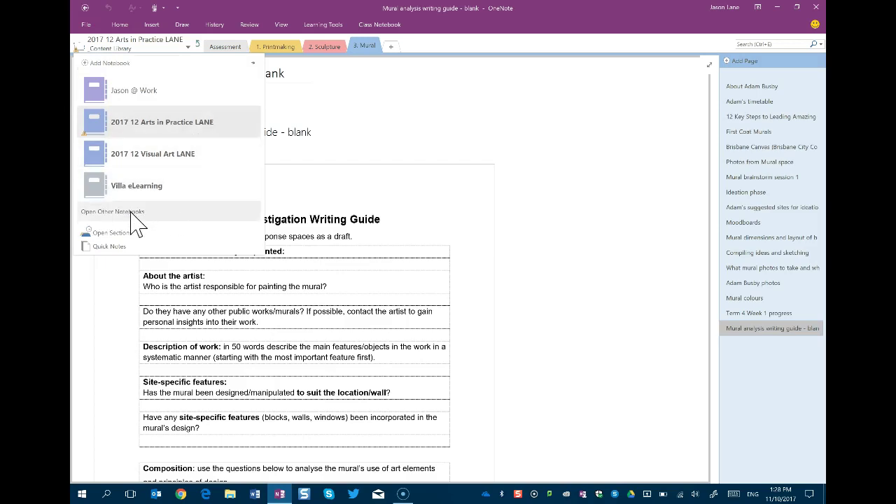
click(616, 266)
right_click(764, 329)
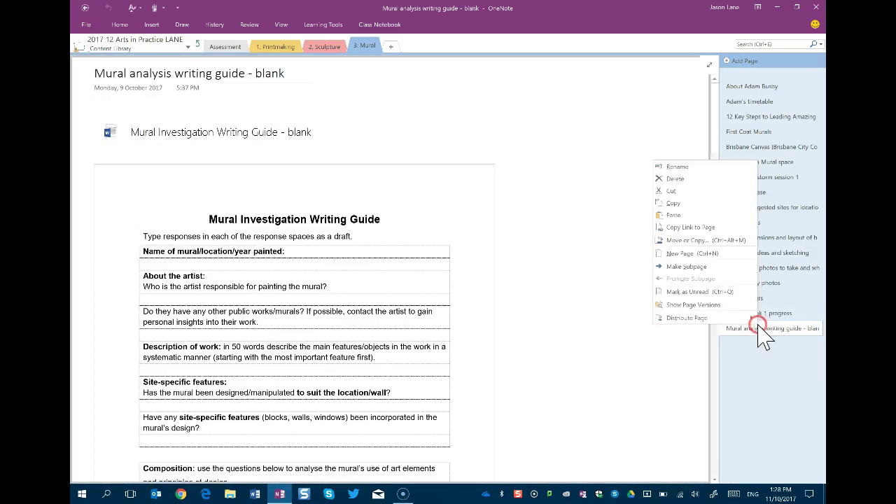
mouse_move(713, 319)
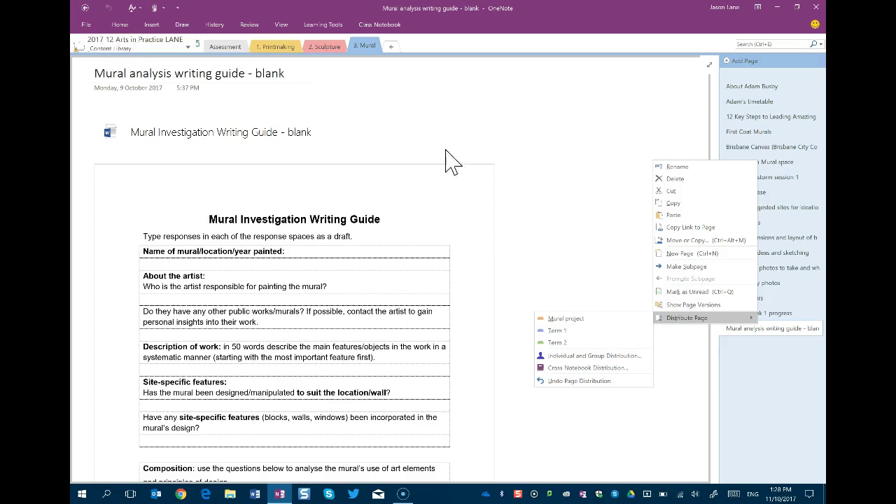
click(594, 245)
Examine the Undo Page Distribution option for the Mural analysis writing guide page without applying it.
right_click(746, 335)
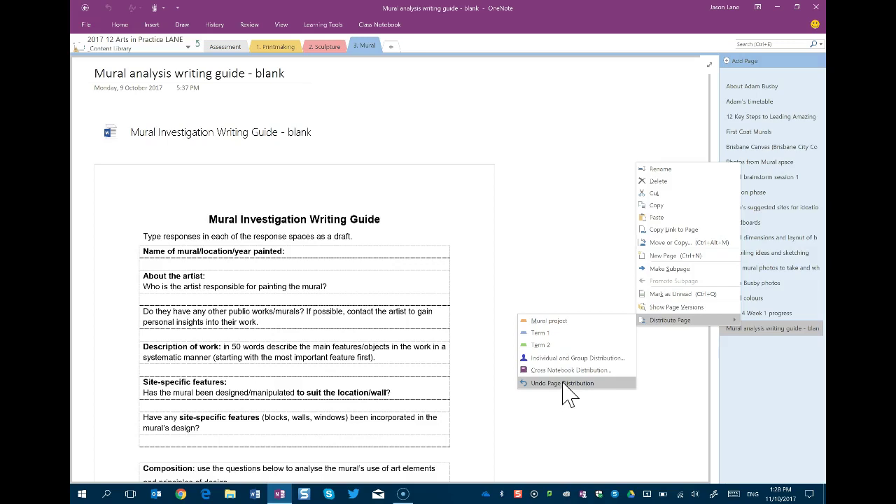
click(655, 379)
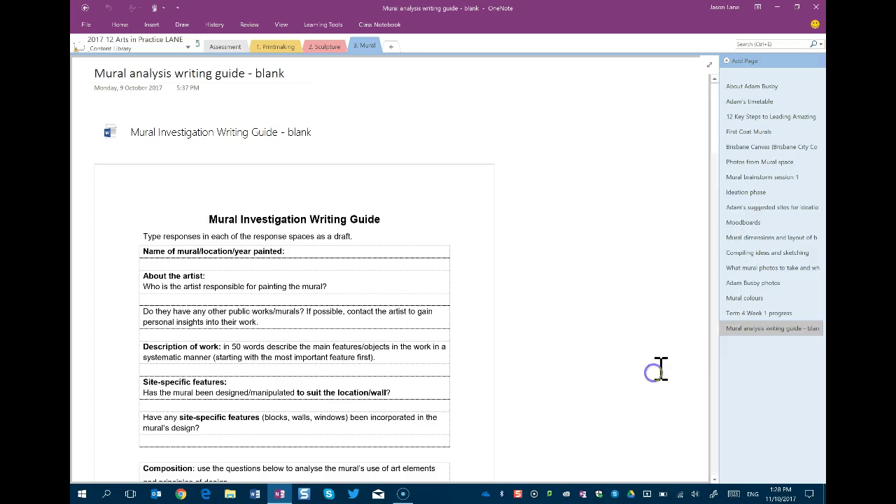
right_click(750, 336)
mouse_move(672, 317)
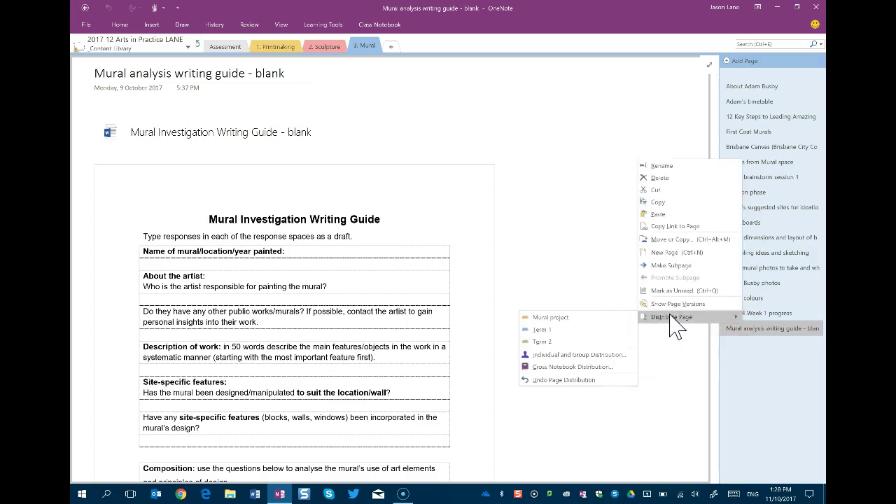
click(588, 275)
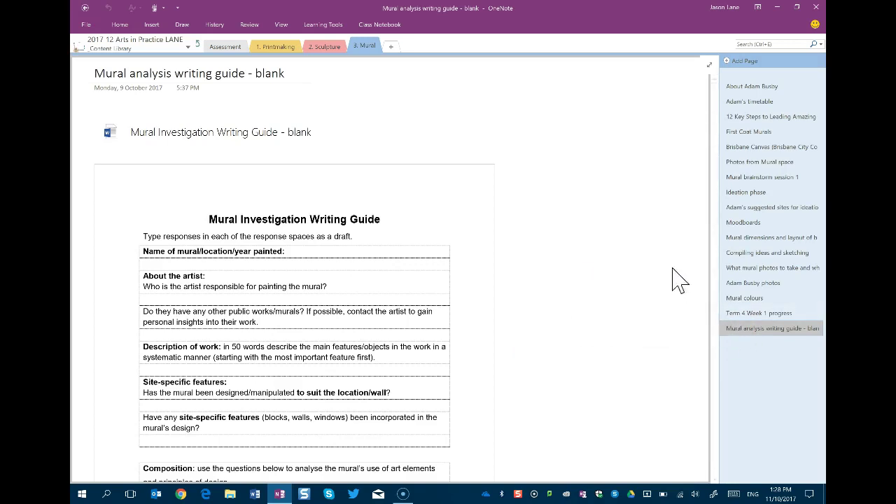
Compare the Distribute Page options in the Class Notebook tools with the Distribute Page command offered on the page itself.
click(381, 25)
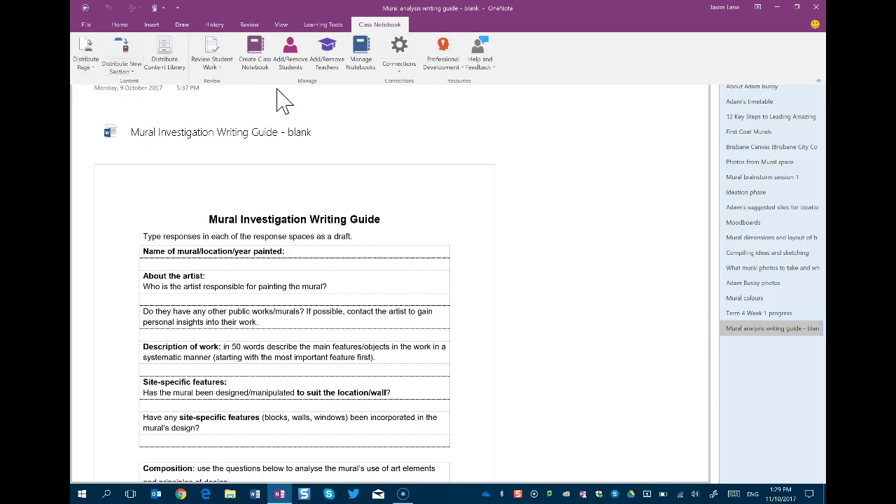
click(86, 71)
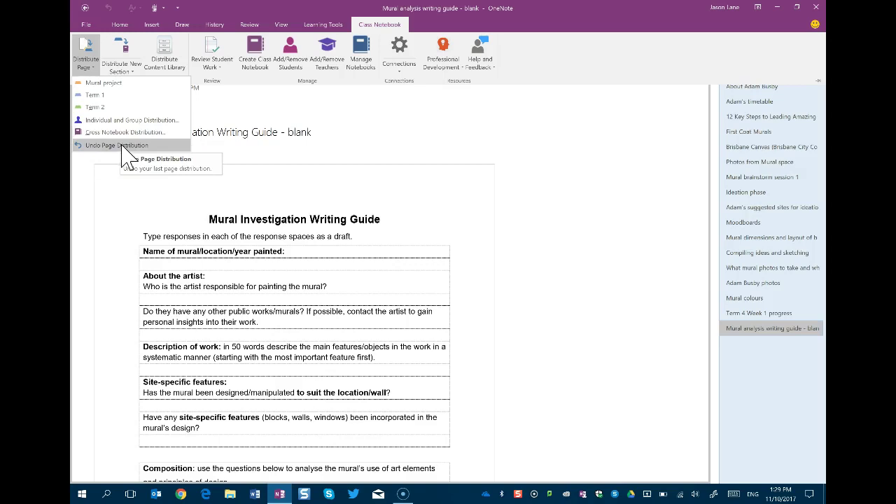
right_click(748, 329)
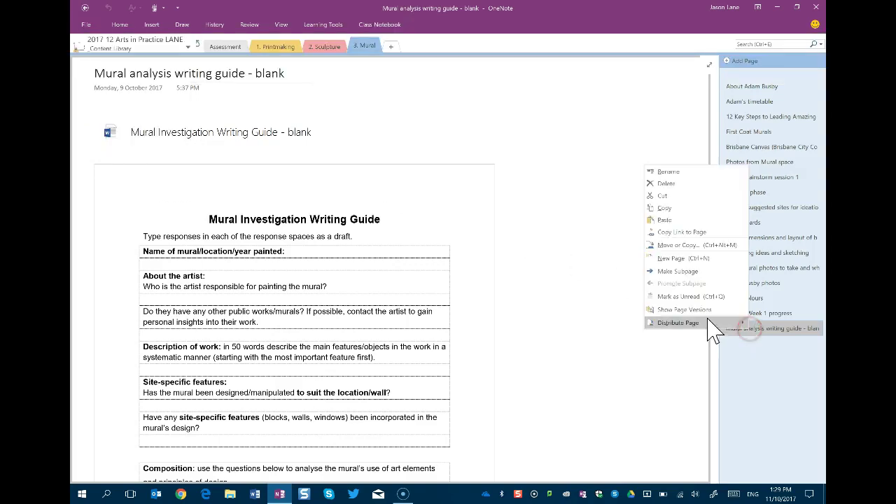
click(558, 259)
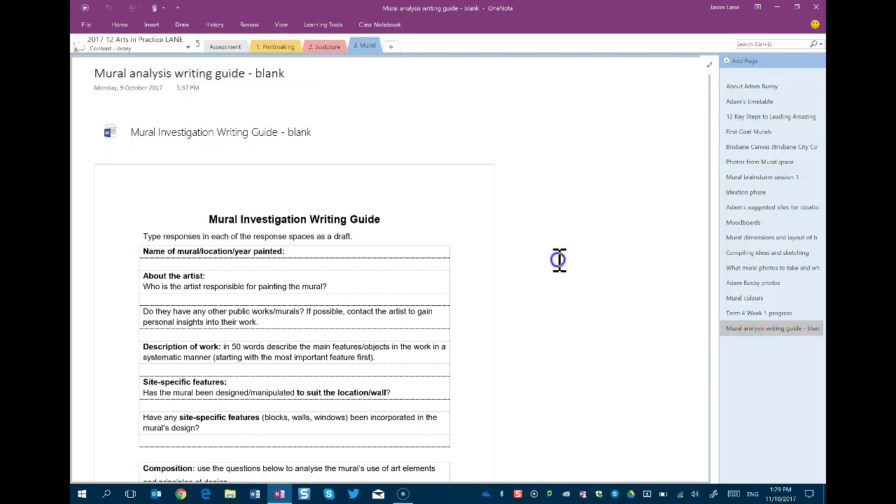
click(381, 24)
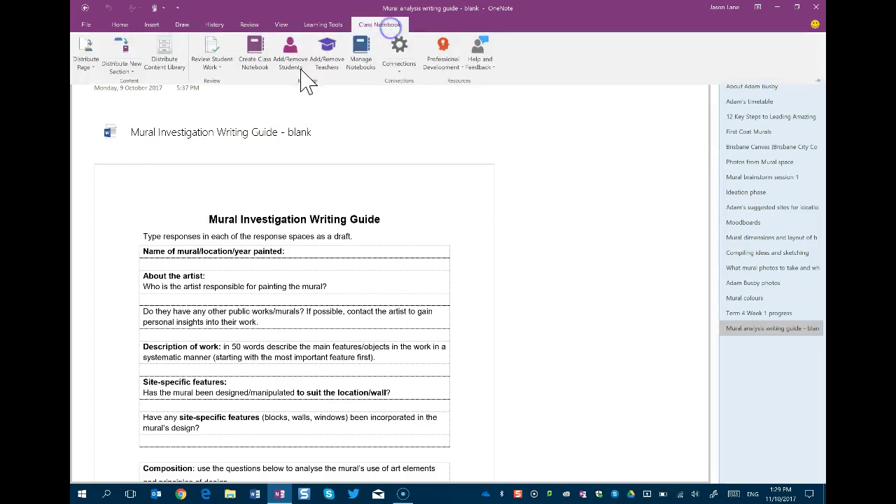
click(85, 61)
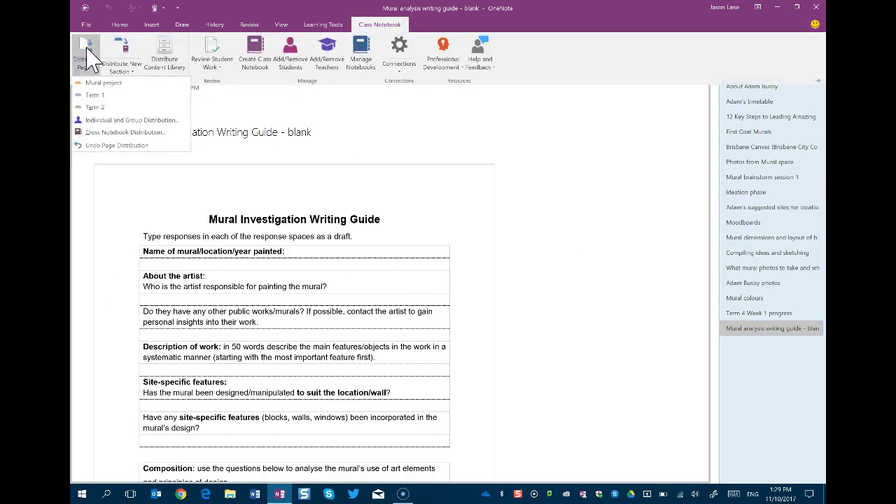
click(628, 200)
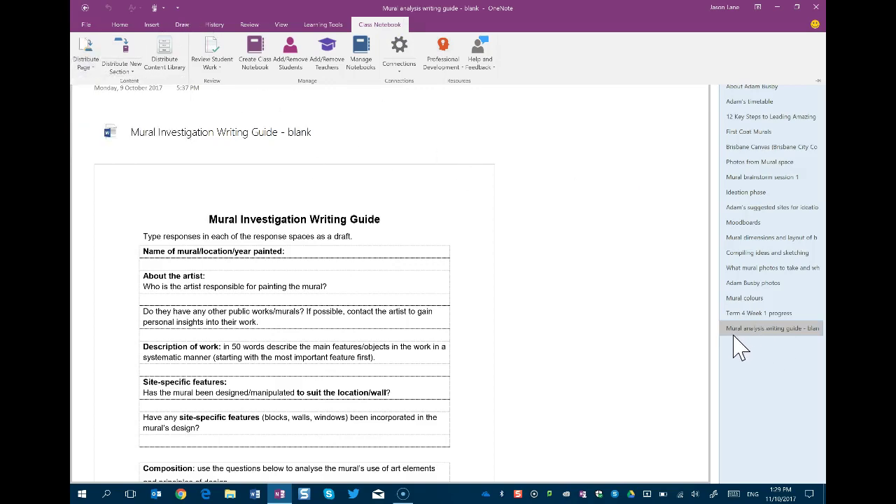